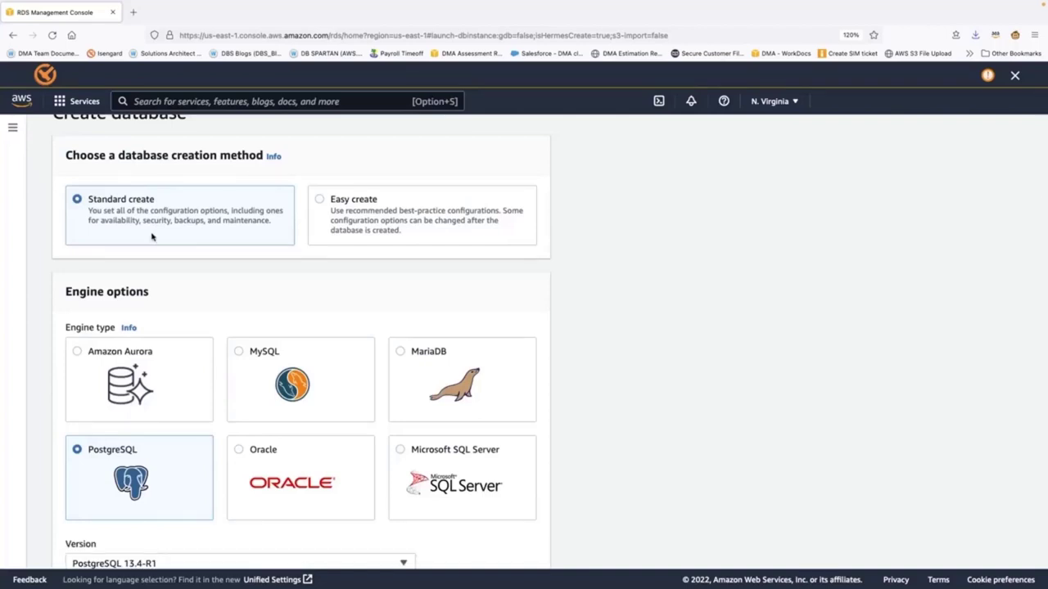
- Choose Microsoft SQL Server as the engine type and SQL Server Standard Edition as its edition
scroll(610, 358, down, 2)
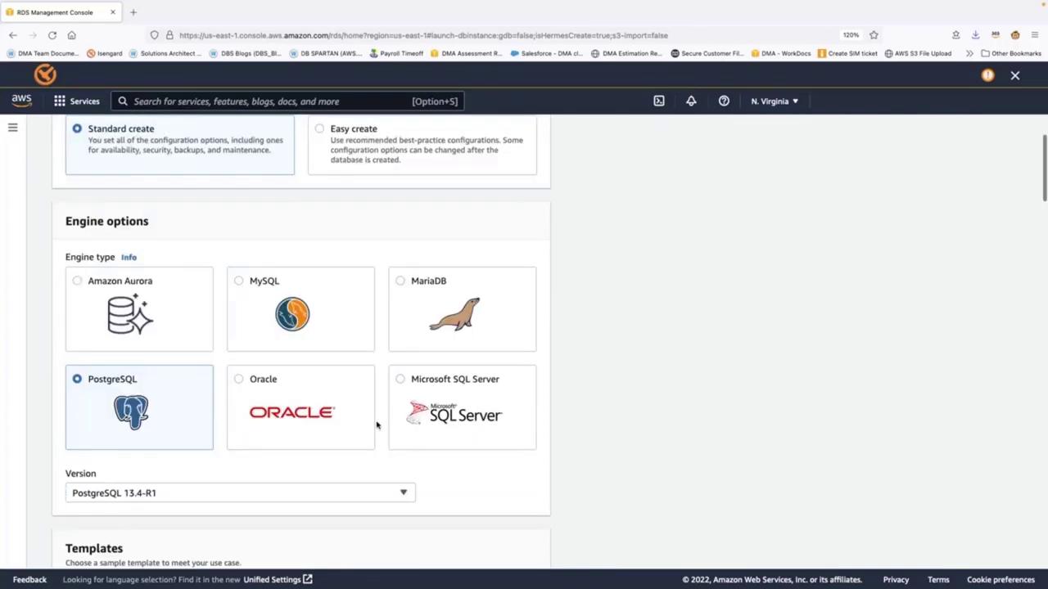
click(399, 381)
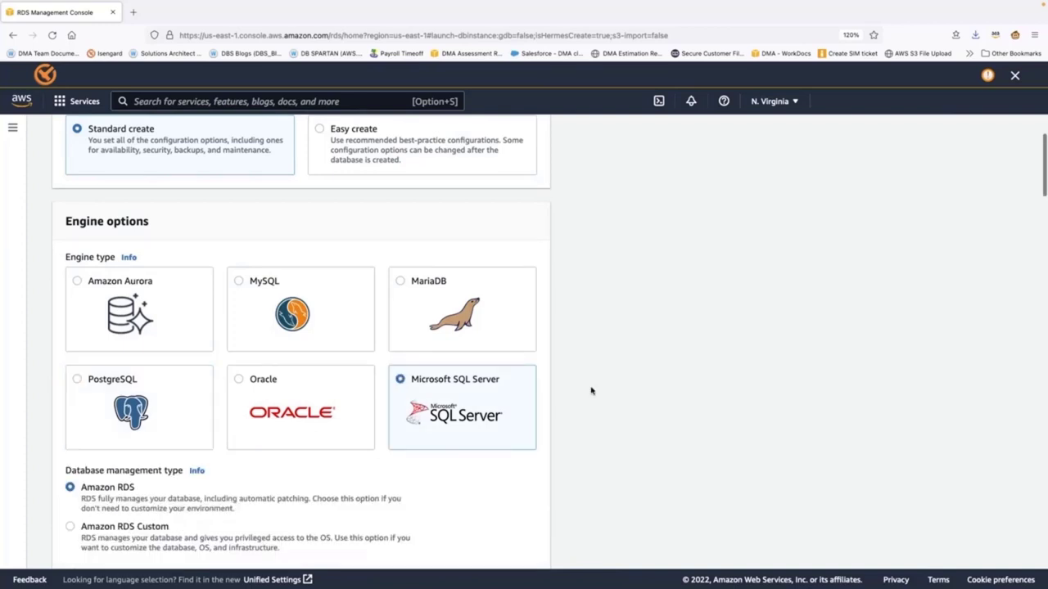
scroll(592, 390, down, 5)
scroll(591, 391, down, 1)
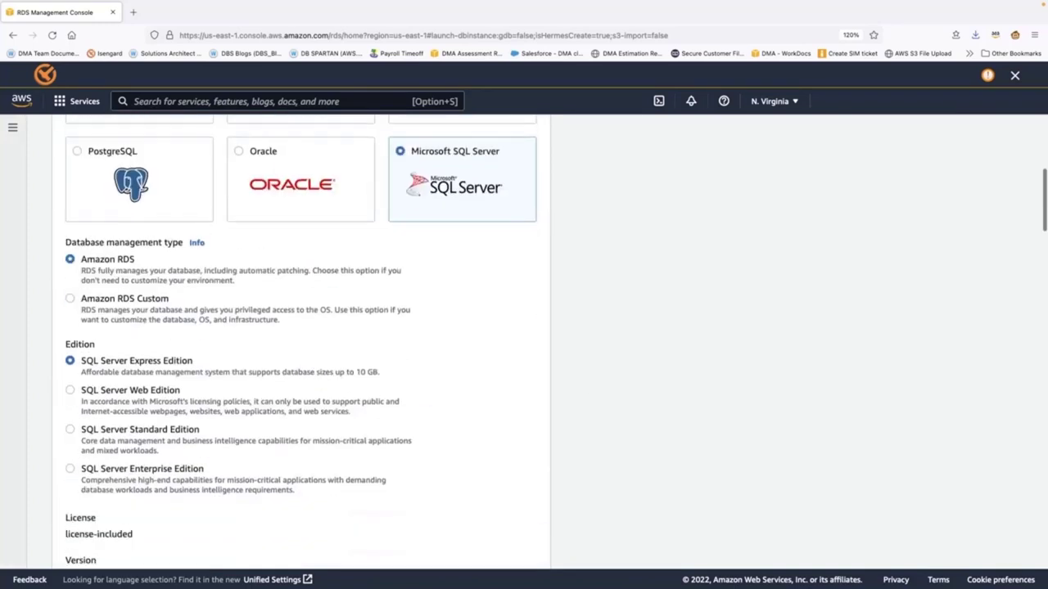
scroll(96, 271, down, 2)
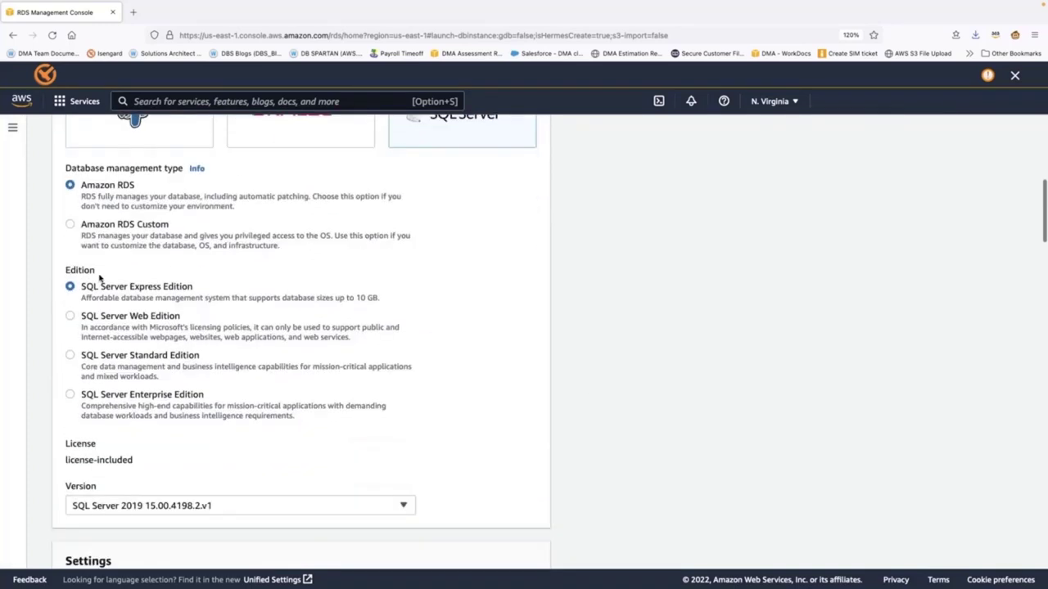
click(70, 354)
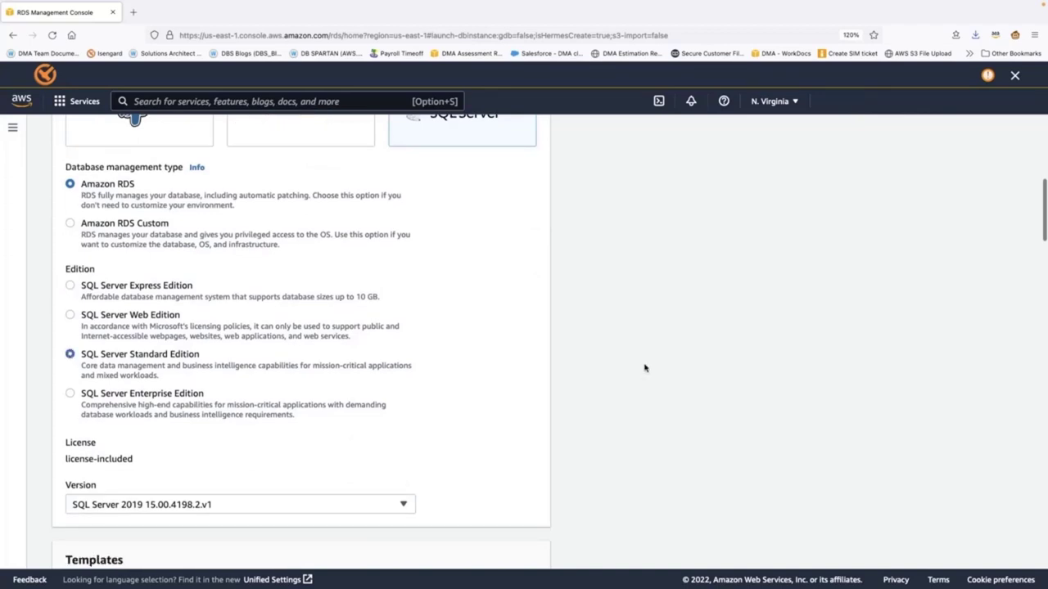
- Review the template, DB instance identifier, credentials and DB instance class options for the new database
scroll(645, 367, down, 5)
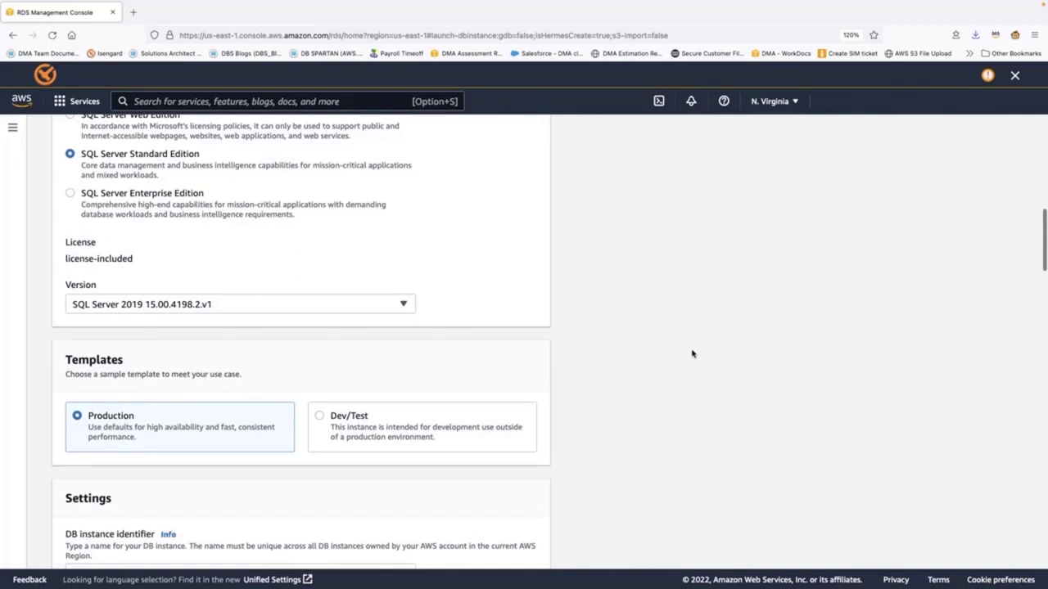
scroll(692, 354, down, 3)
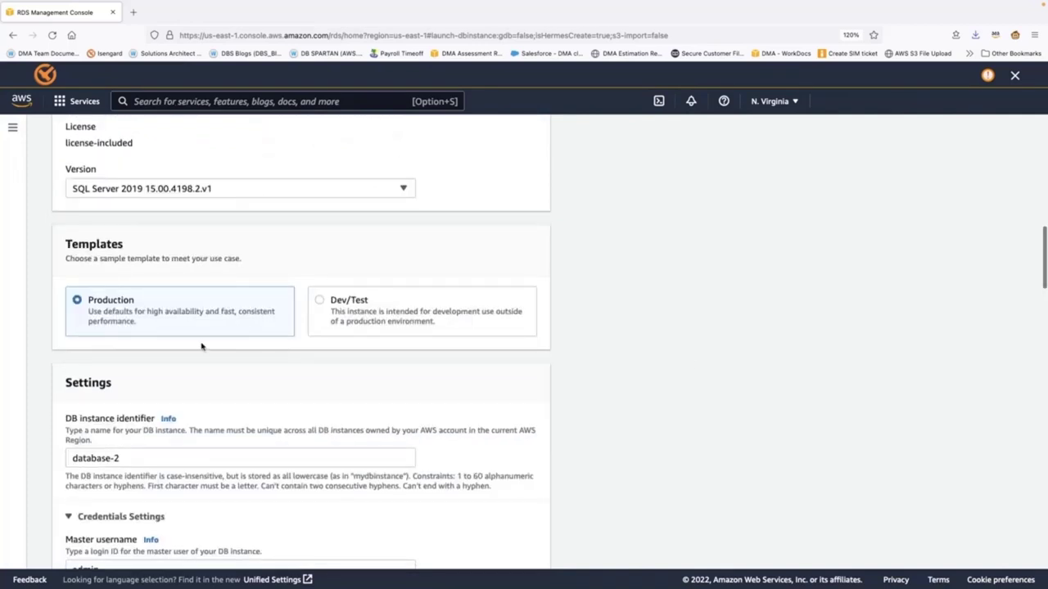
scroll(695, 360, down, 4)
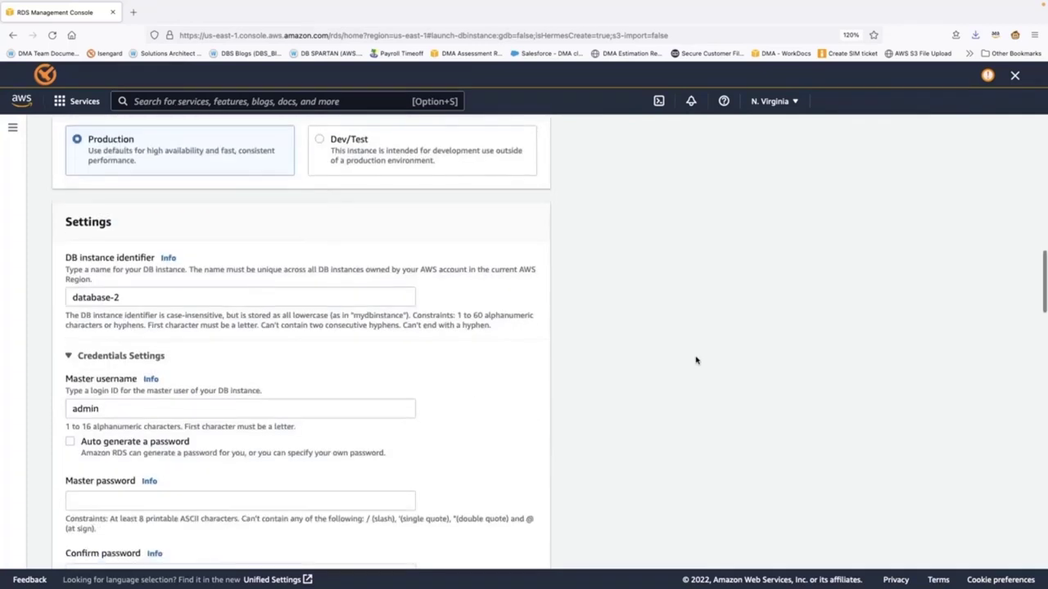
scroll(695, 360, down, 2)
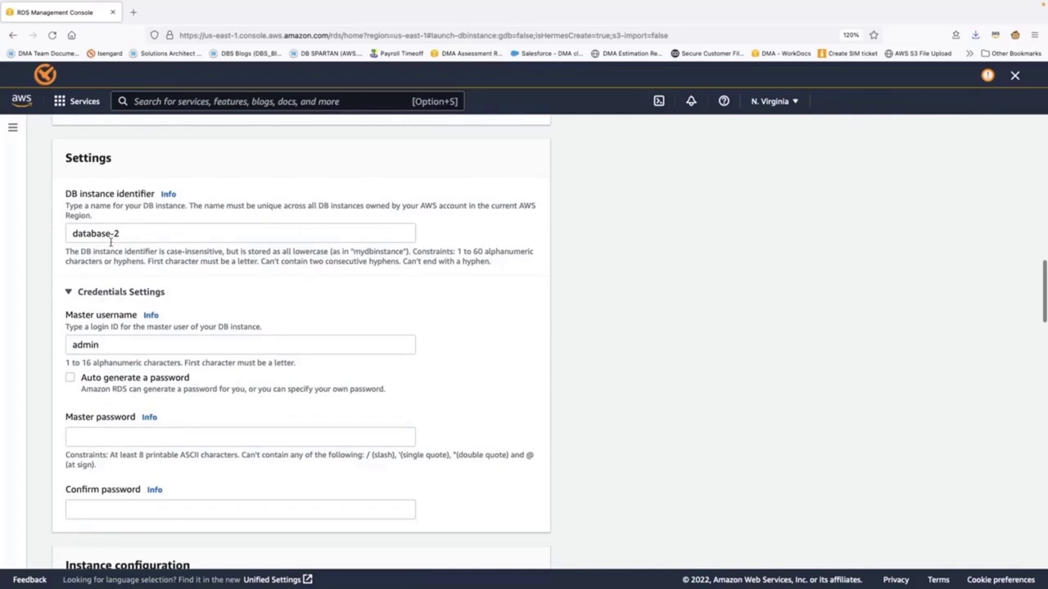
scroll(262, 339, down, 1)
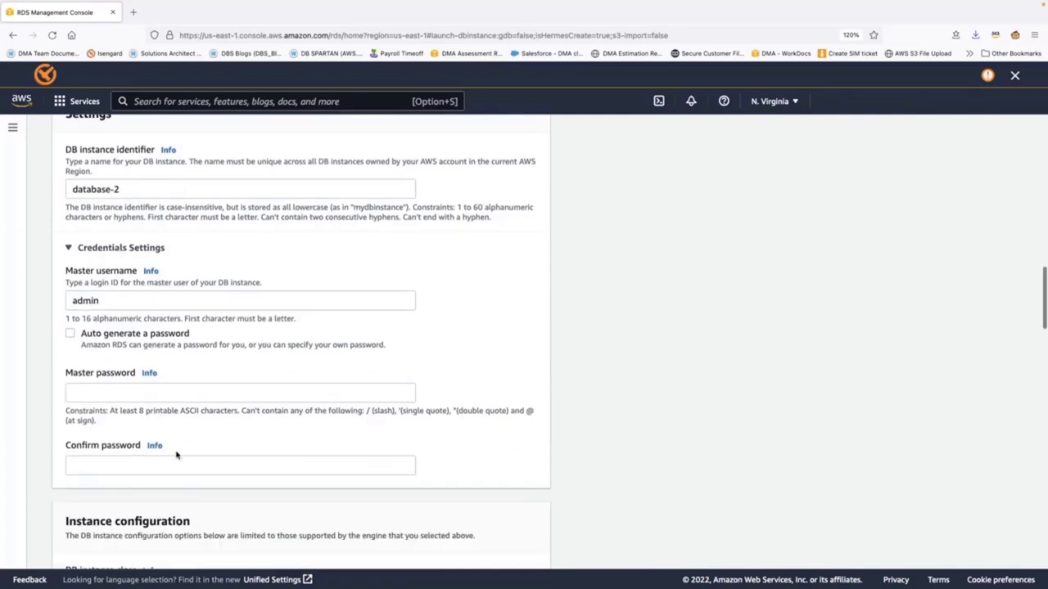
scroll(257, 312, down, 4)
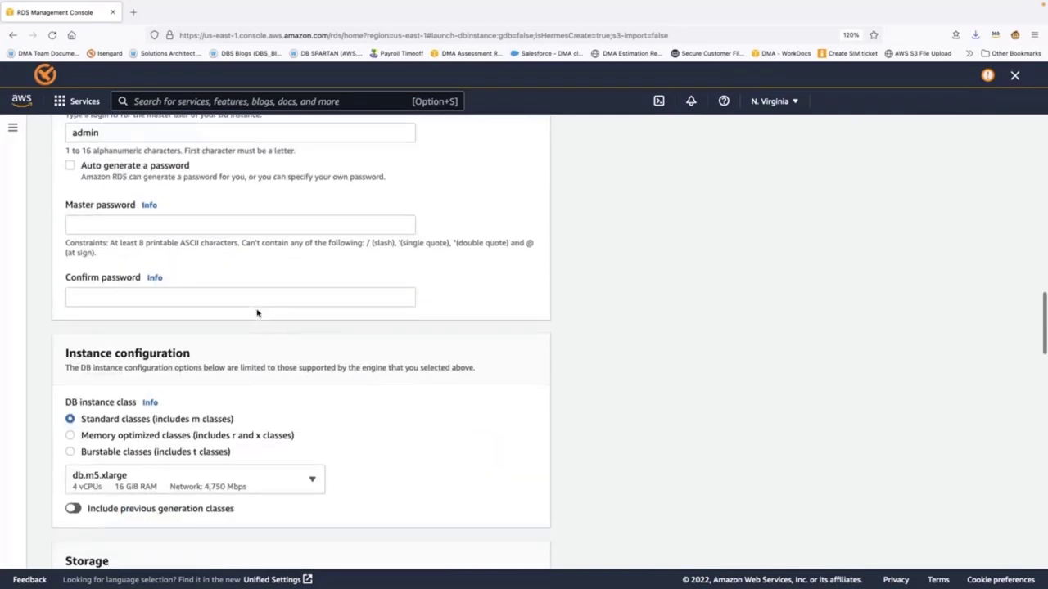
scroll(257, 313, down, 3)
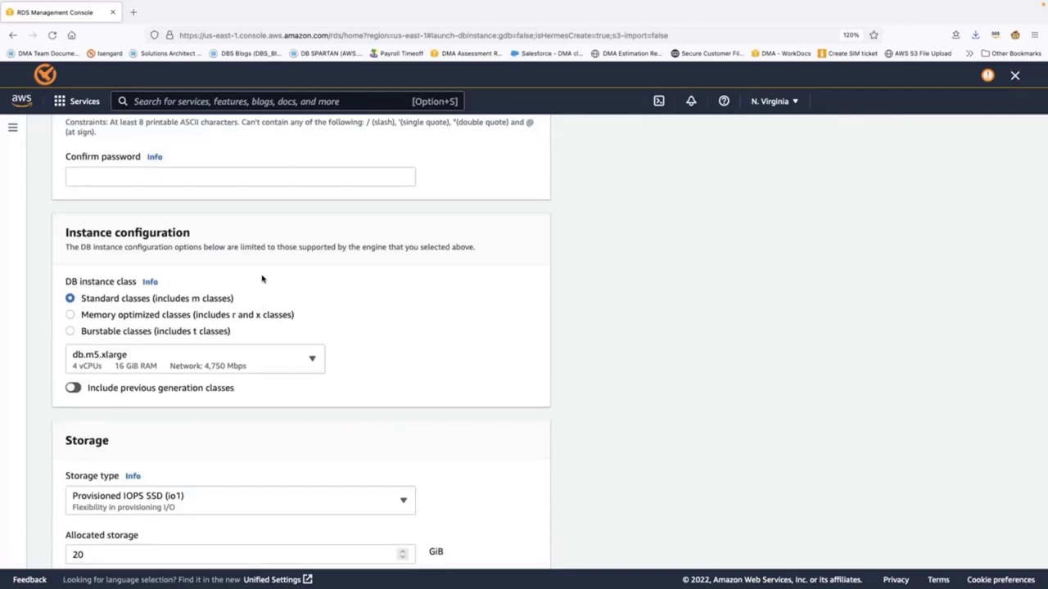
scroll(262, 277, down, 2)
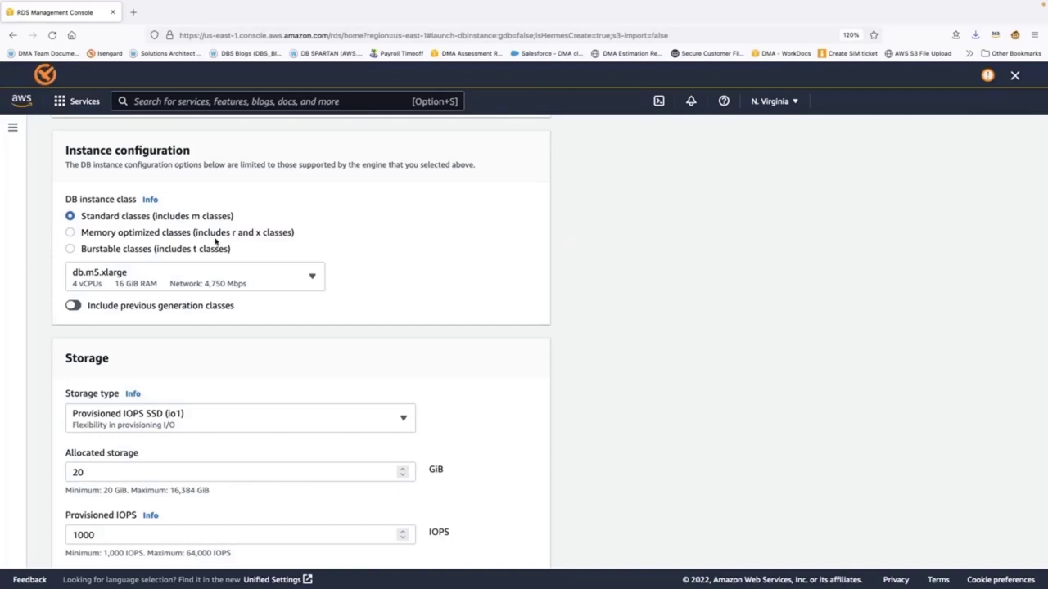
click(96, 234)
click(125, 219)
scroll(445, 251, down, 1)
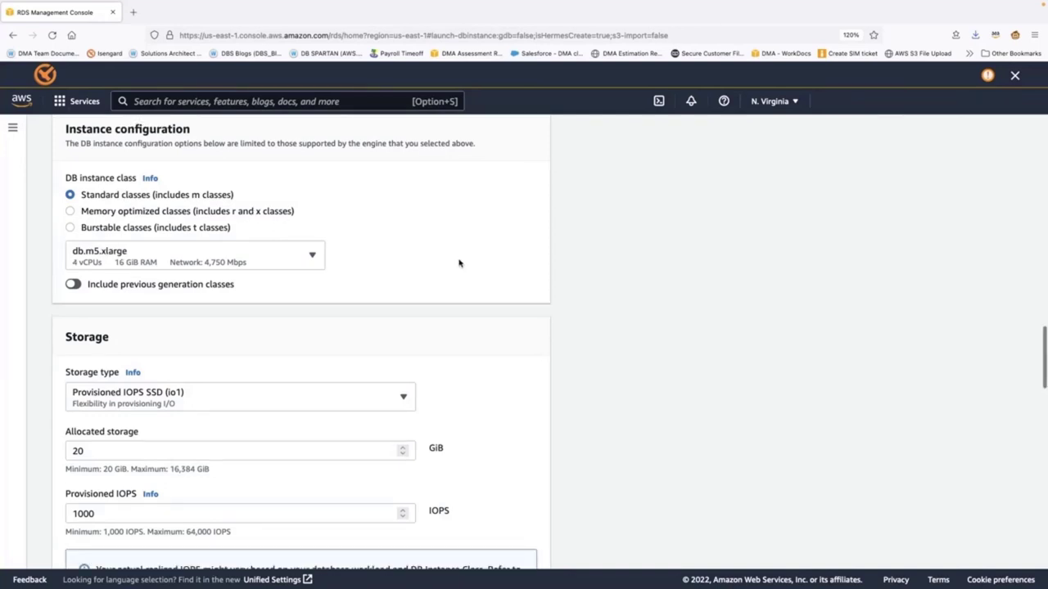
- Set the storage type to General Purpose SSD (gp2)
scroll(459, 263, down, 3)
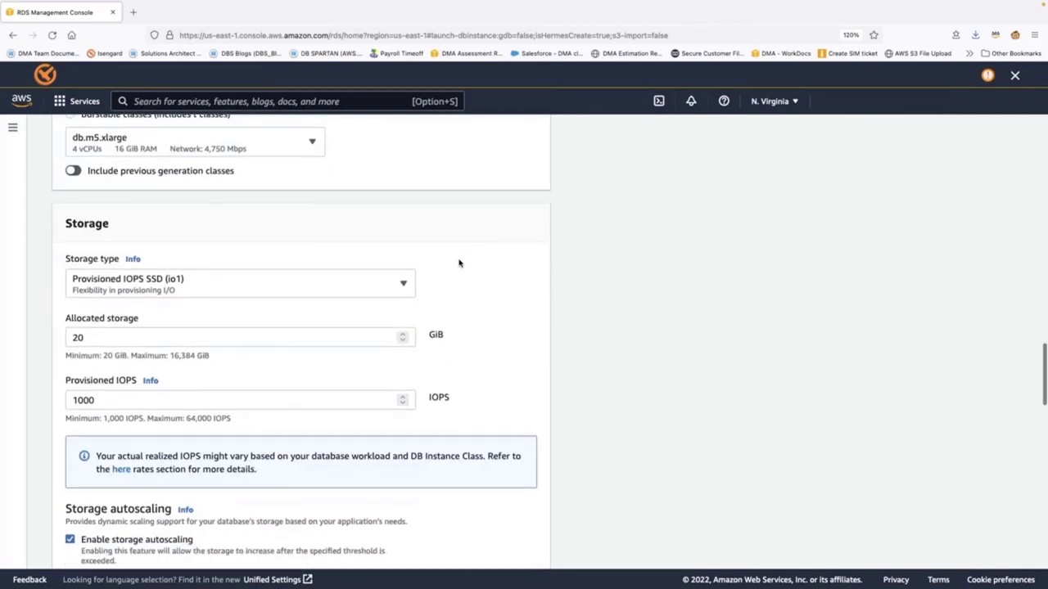
scroll(459, 263, down, 1)
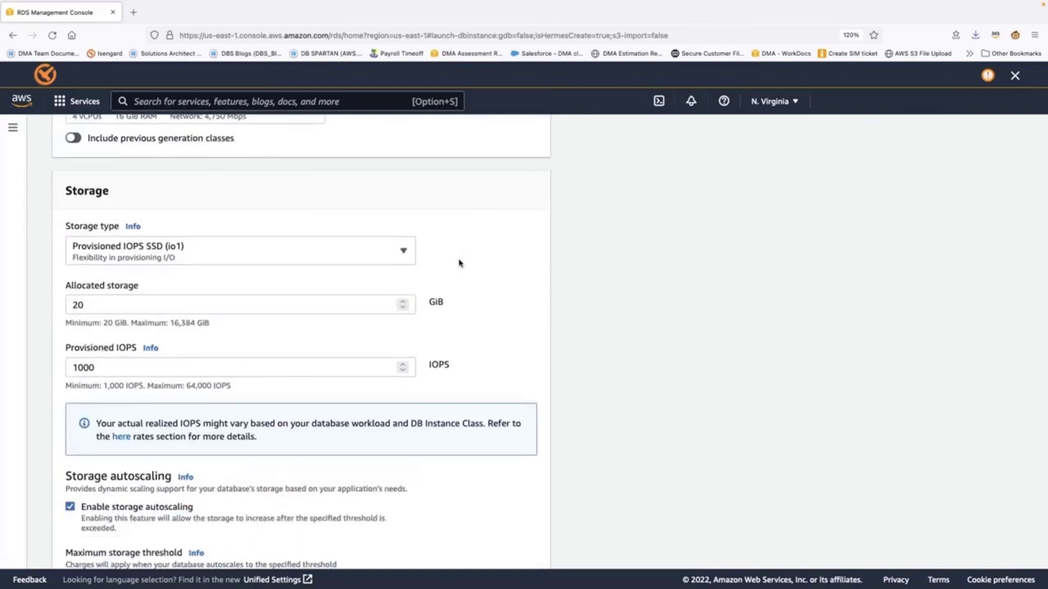
click(403, 250)
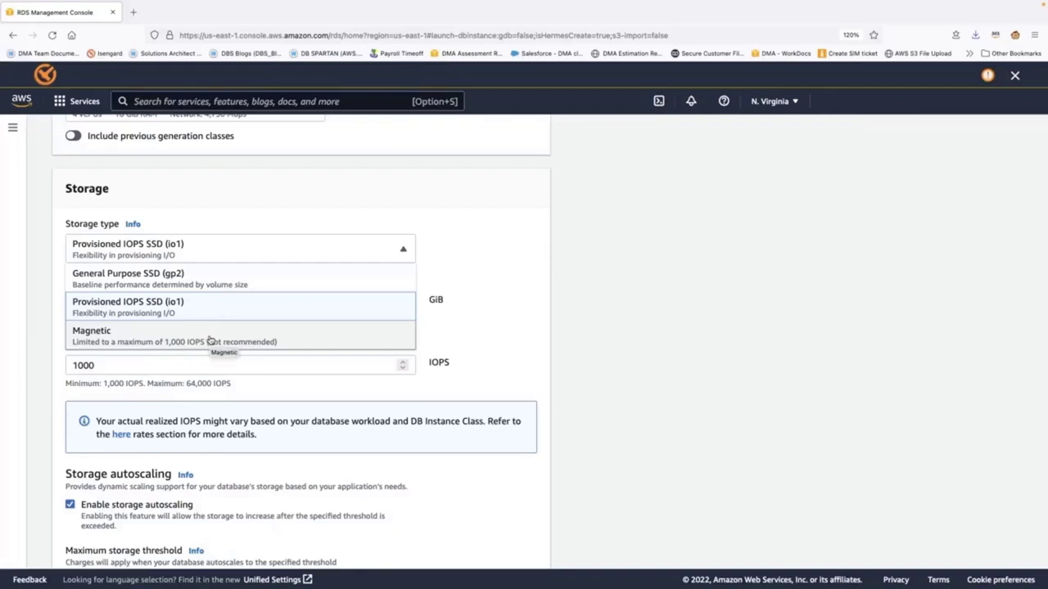
click(235, 279)
scroll(515, 246, down, 1)
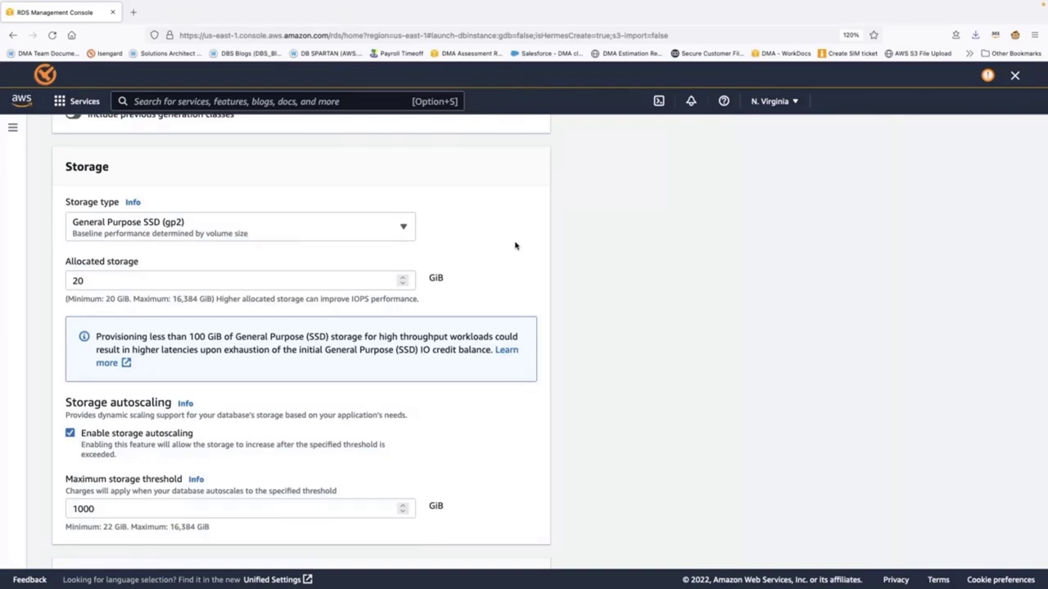
- Set the allocated storage to 500 GiB
scroll(515, 245, down, 1)
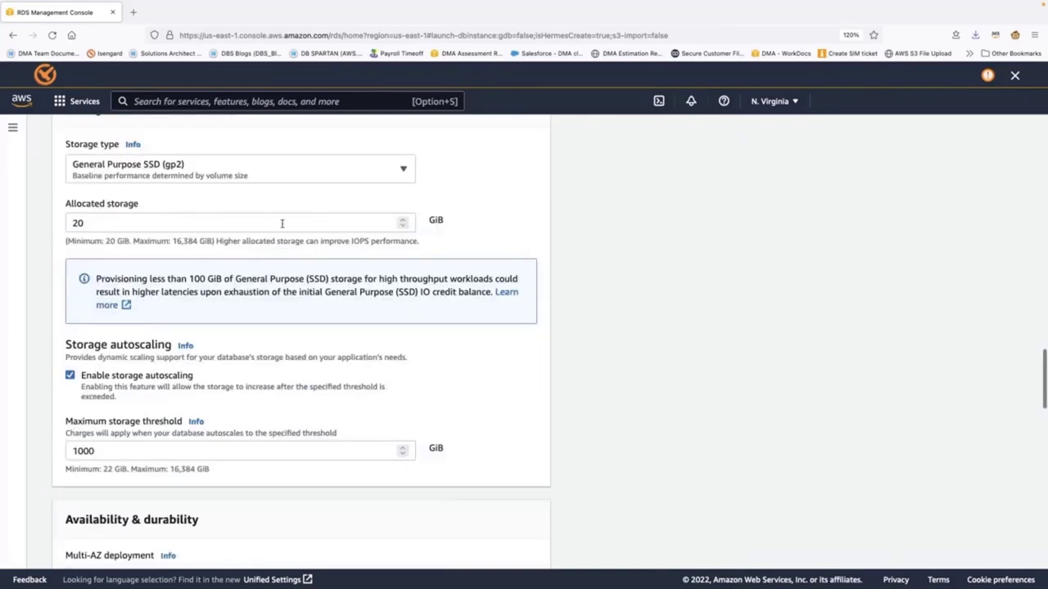
click(159, 222)
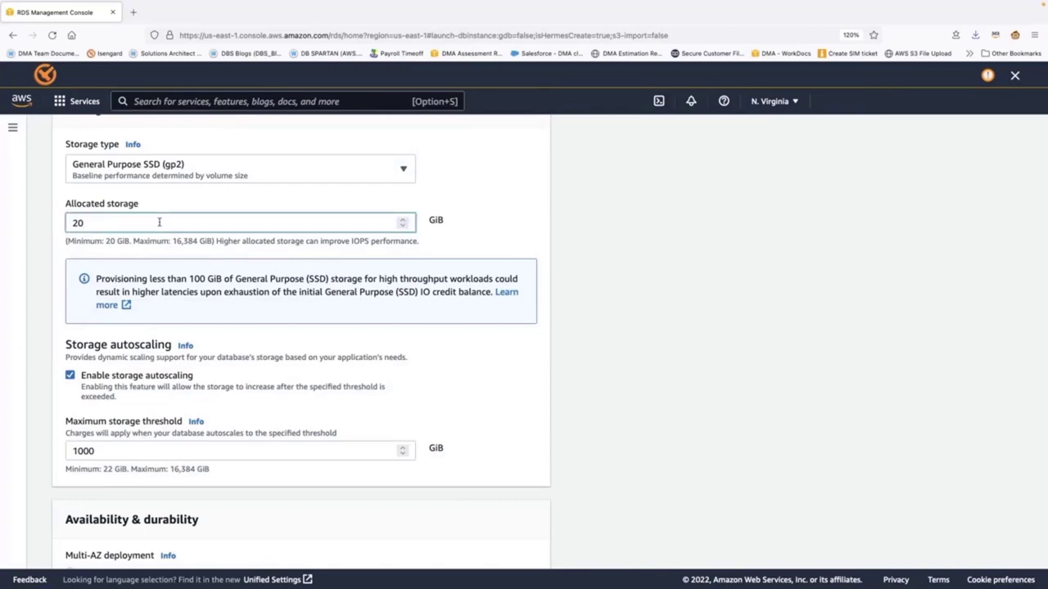
key(BackSpace)
key(BackSpace)
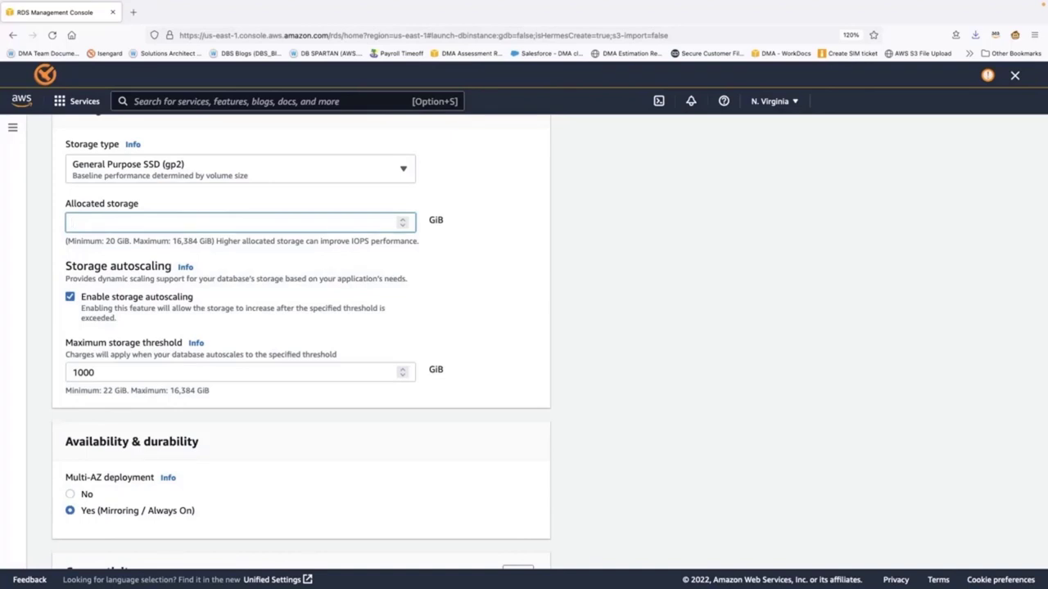
double_click(104, 374)
click(125, 374)
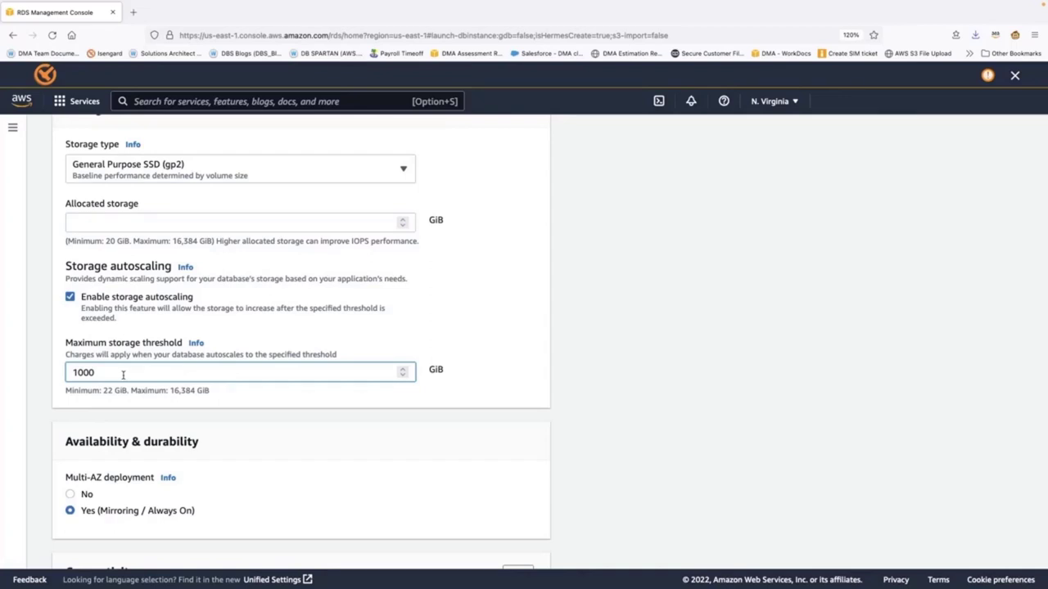
click(151, 220)
text(500)
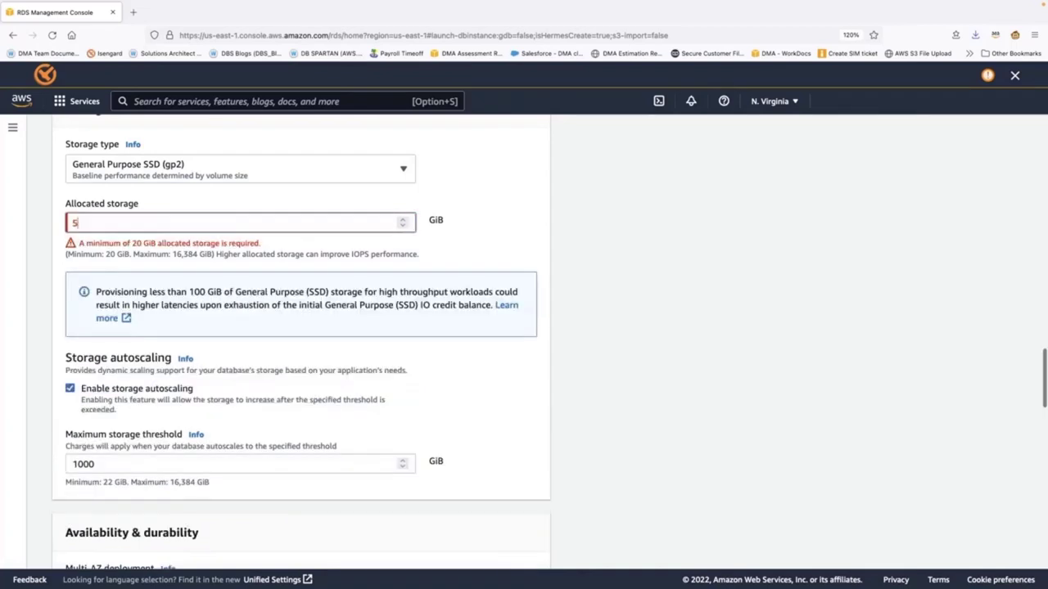
click(506, 298)
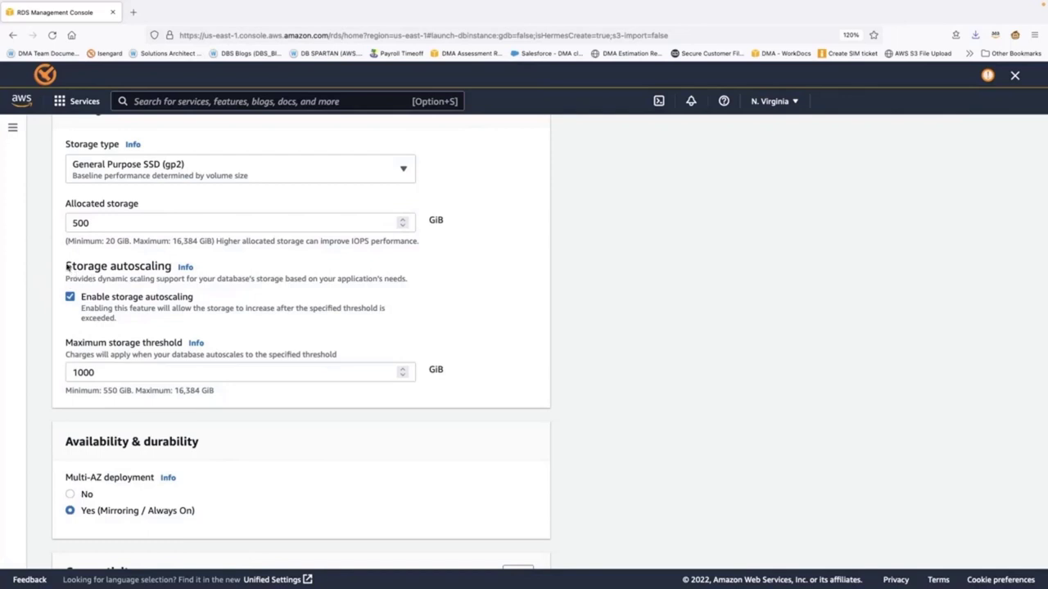
drag(64, 267, 166, 277)
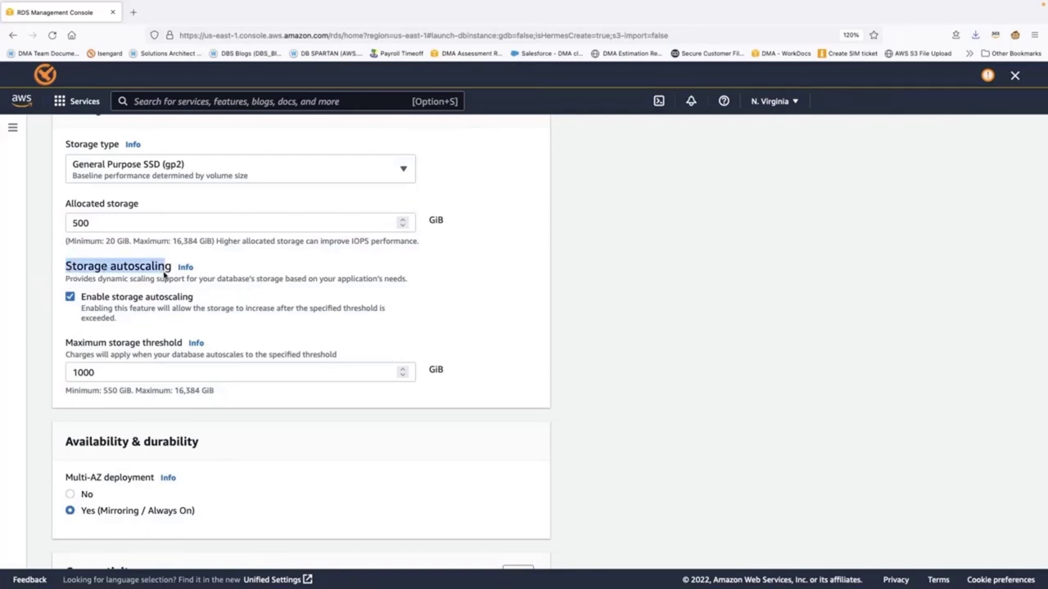
click(496, 285)
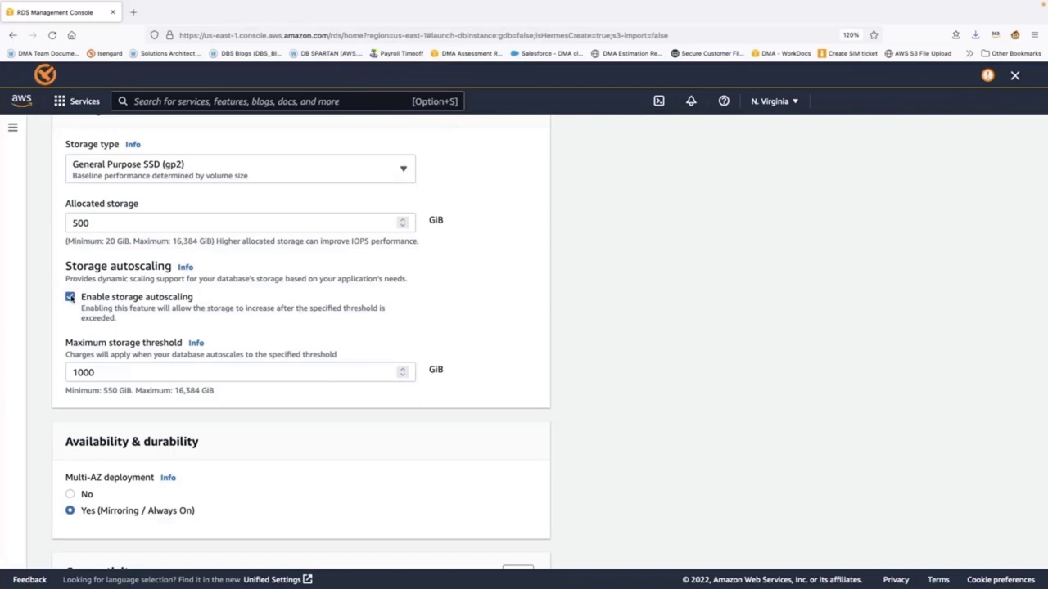
- Switch the storage type to Provisioned IOPS SSD (io1) to view its settings, and return it to General Purpose SSD (gp2)
scroll(303, 321, up, 1)
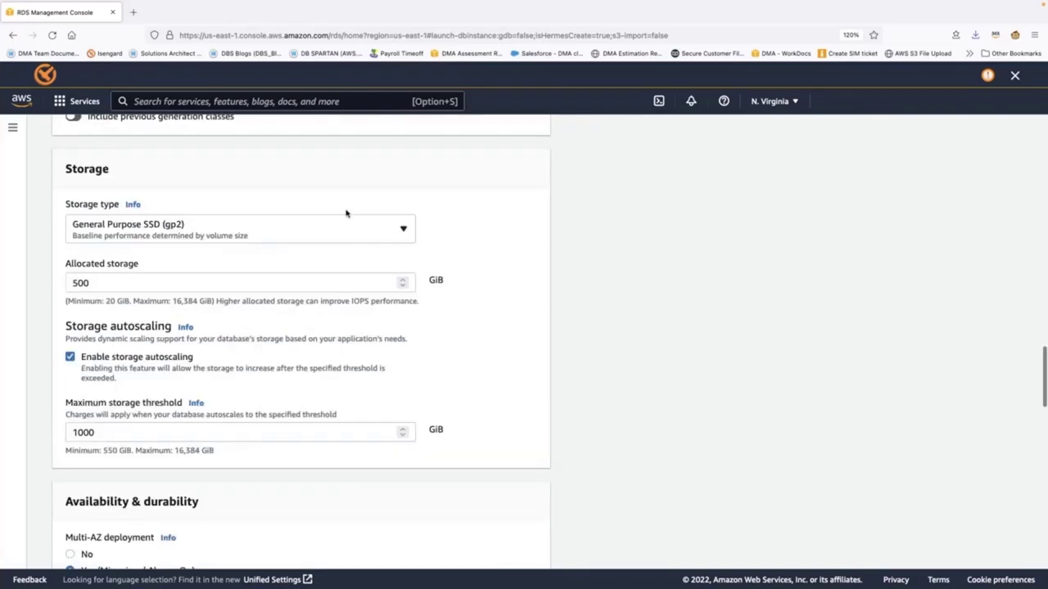
scroll(376, 399, down, 1)
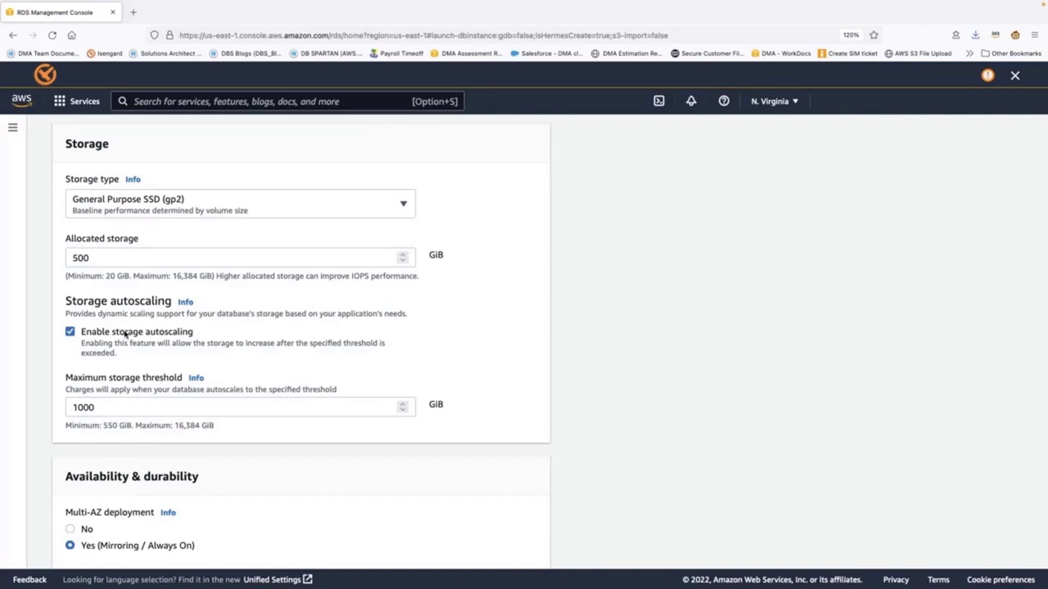
scroll(339, 327, up, 1)
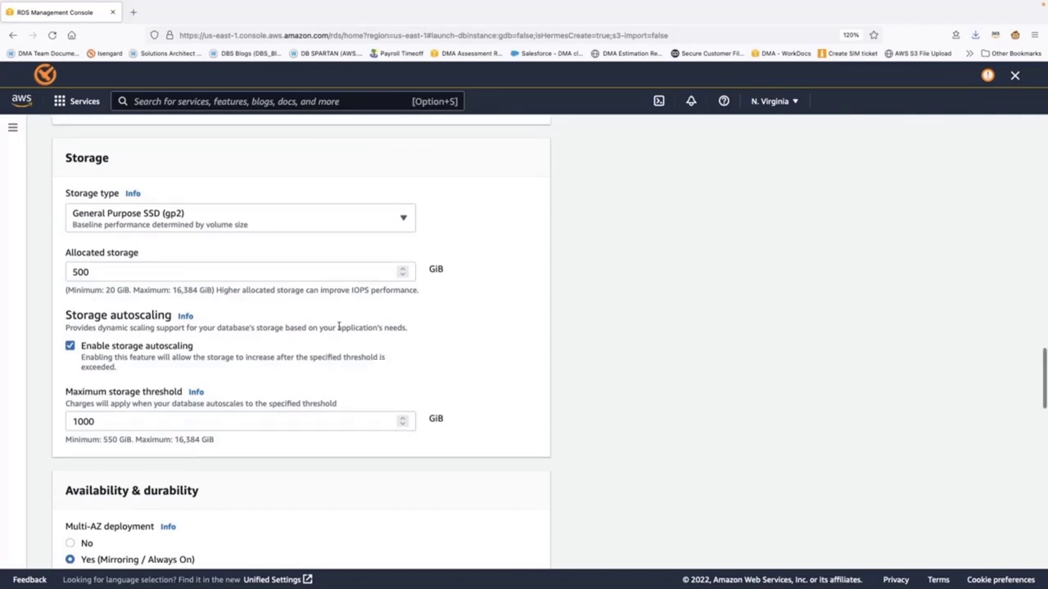
click(328, 227)
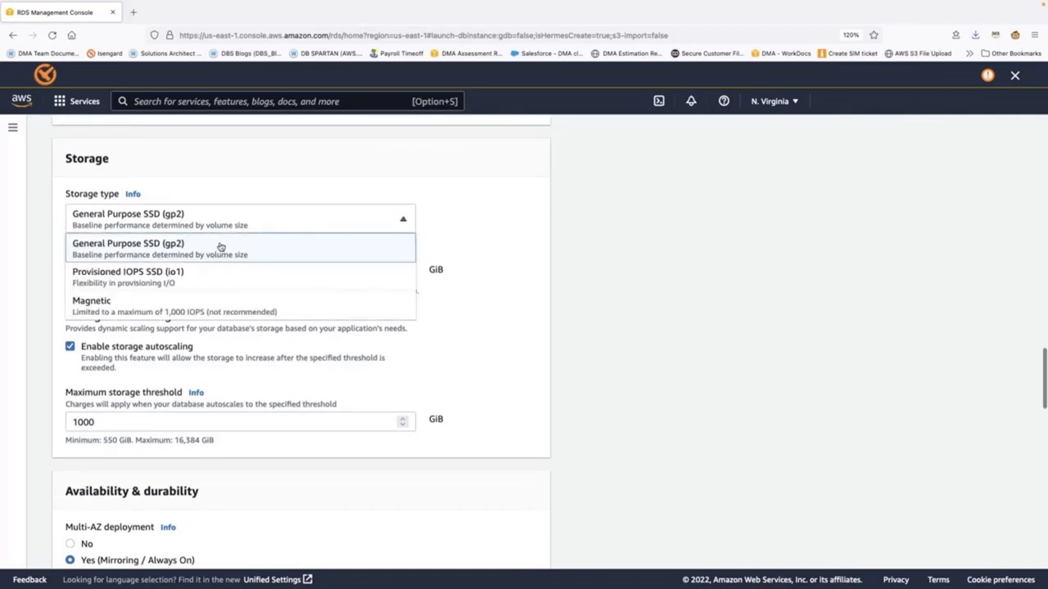
click(193, 278)
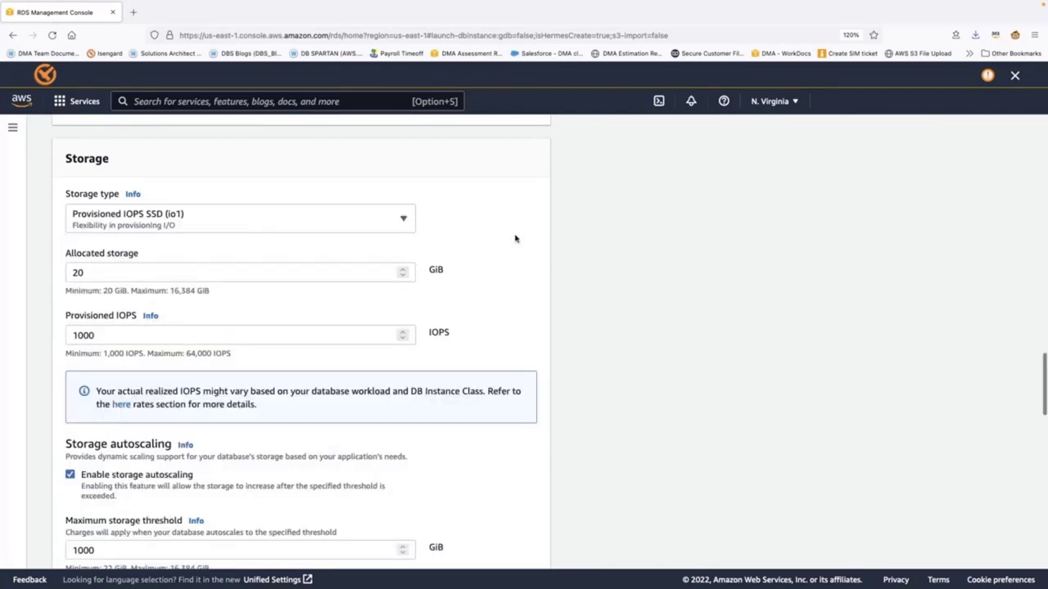
scroll(514, 238, down, 1)
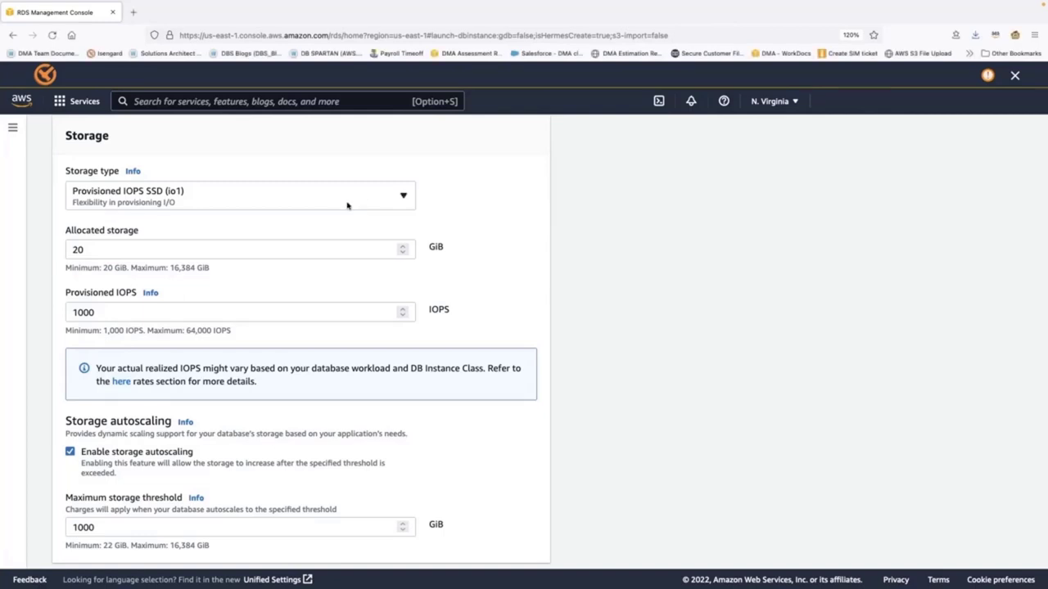
click(395, 197)
click(330, 226)
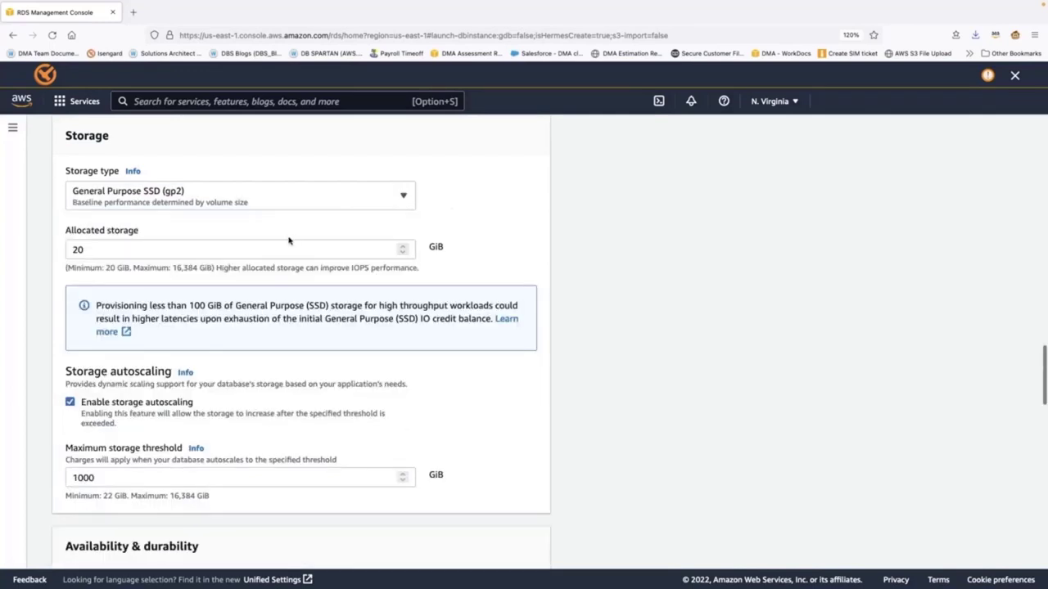
- Set Multi-AZ deployment to No under Availability & durability
scroll(425, 374, down, 5)
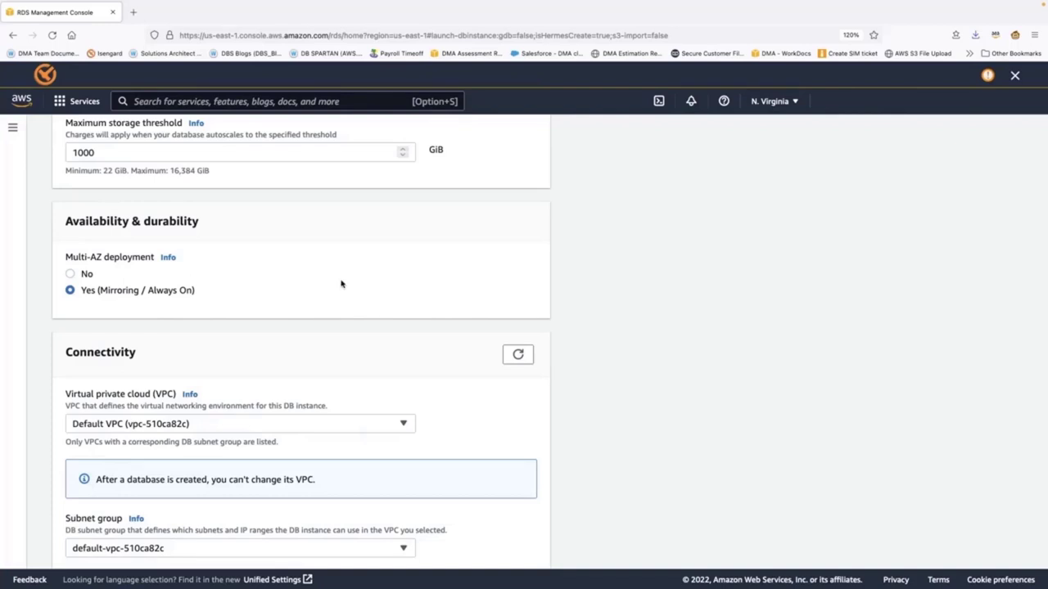
click(70, 275)
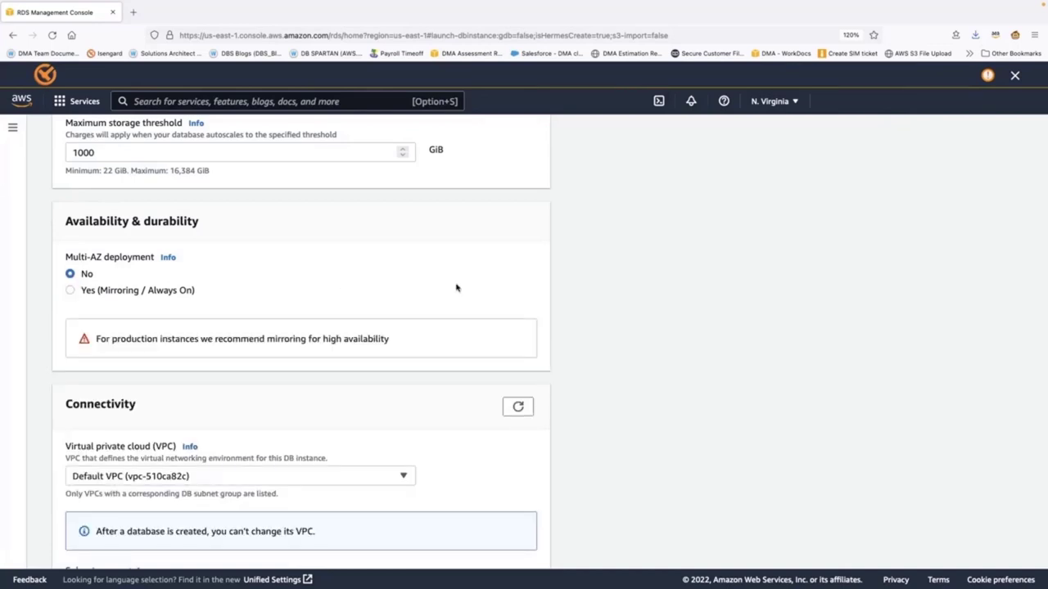
- Expand the database's Additional configuration section, below the Microsoft SQL Server Windows Authentication settings
scroll(458, 315, down, 3)
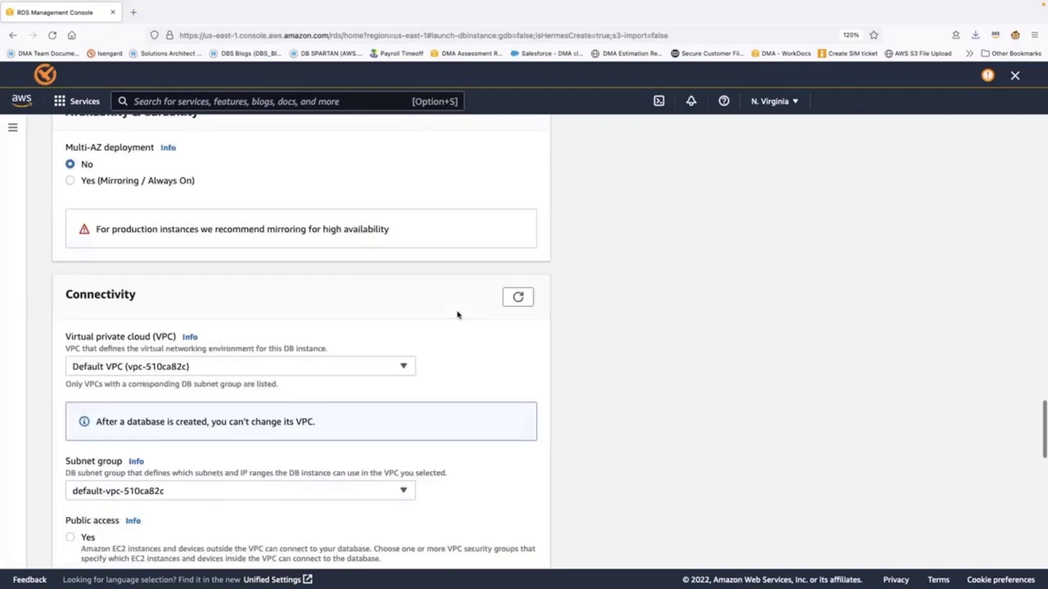
scroll(458, 315, down, 3)
scroll(458, 315, down, 3)
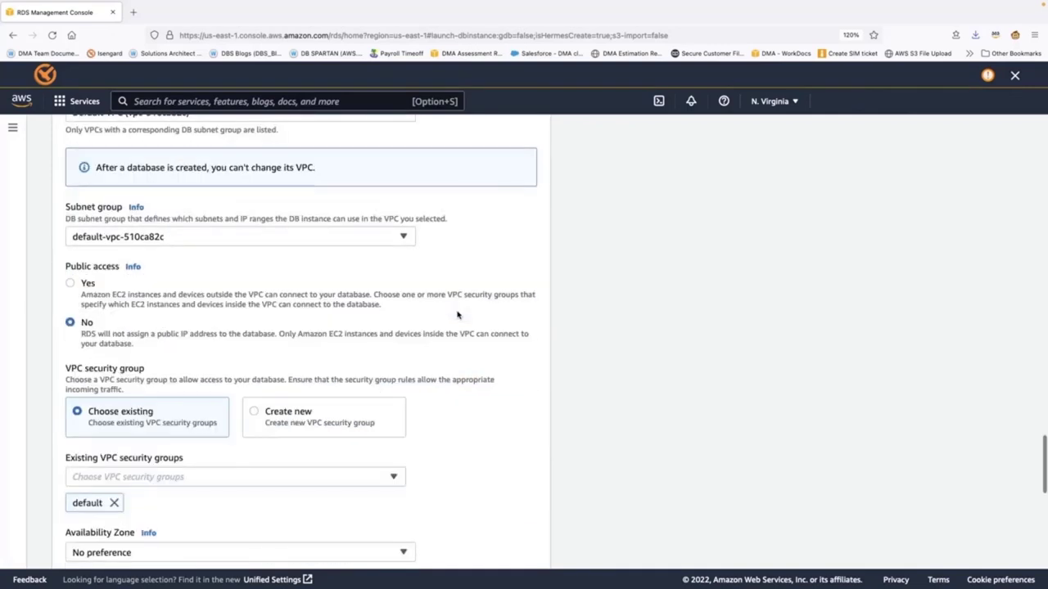
scroll(457, 315, down, 3)
scroll(458, 315, down, 3)
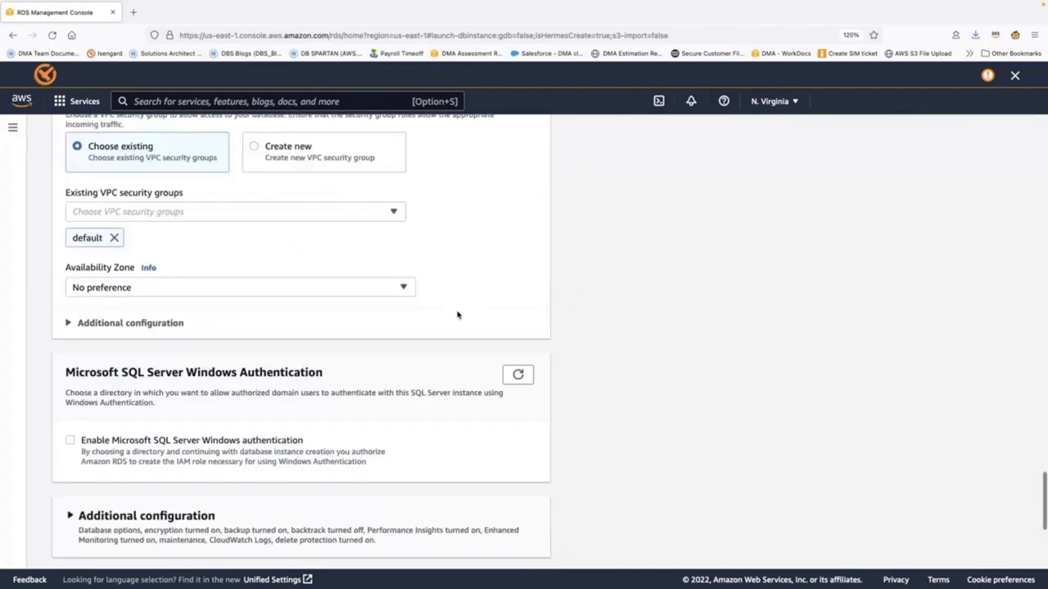
scroll(457, 315, down, 3)
click(215, 392)
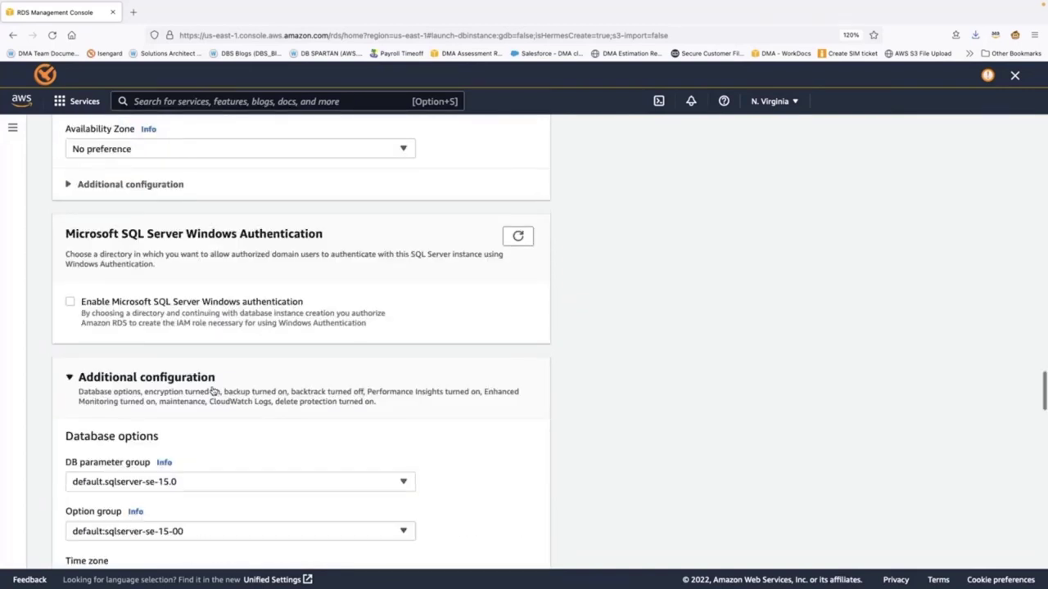
- Set the maintenance window option to Choose a window under Maintenance
scroll(450, 397, down, 2)
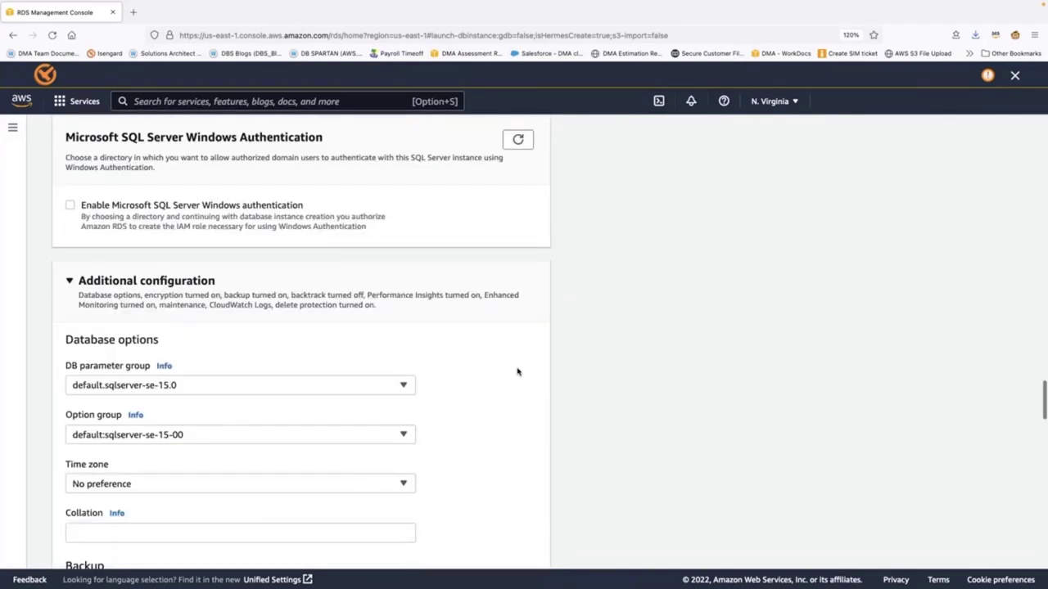
scroll(515, 384, down, 13)
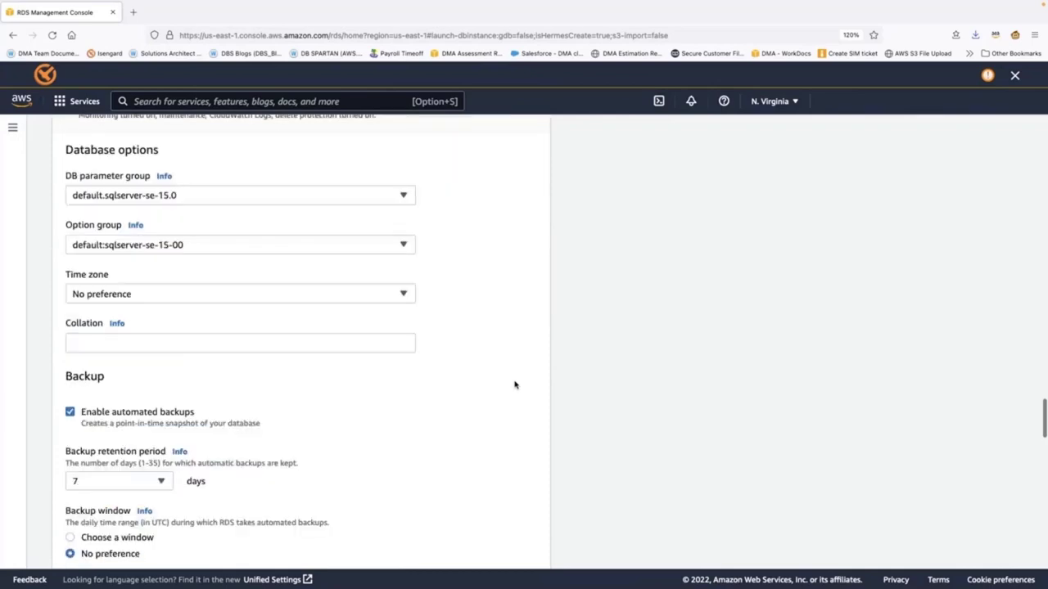
scroll(515, 385, down, 11)
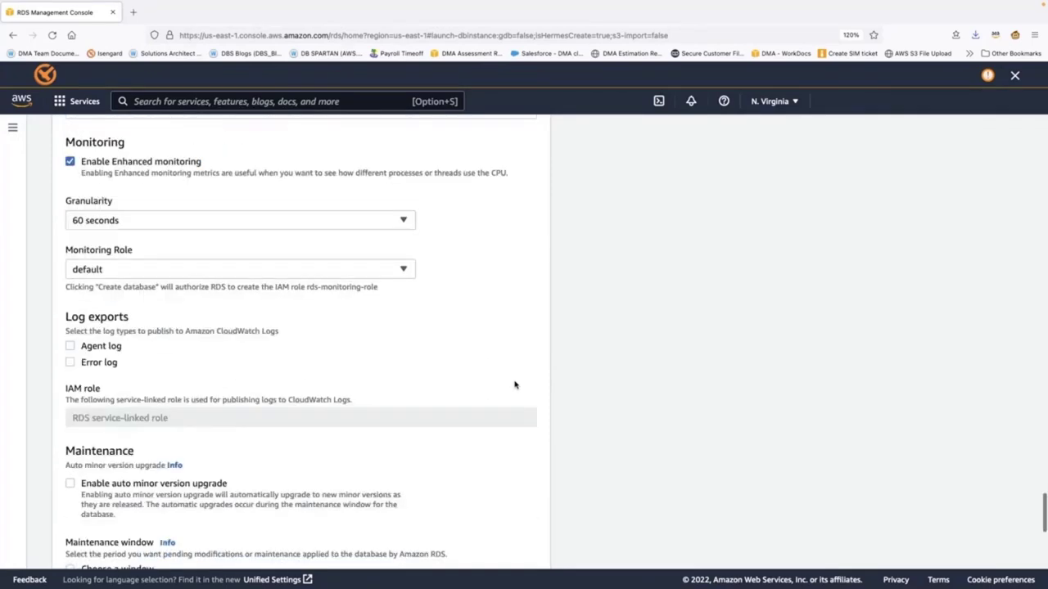
scroll(515, 385, down, 4)
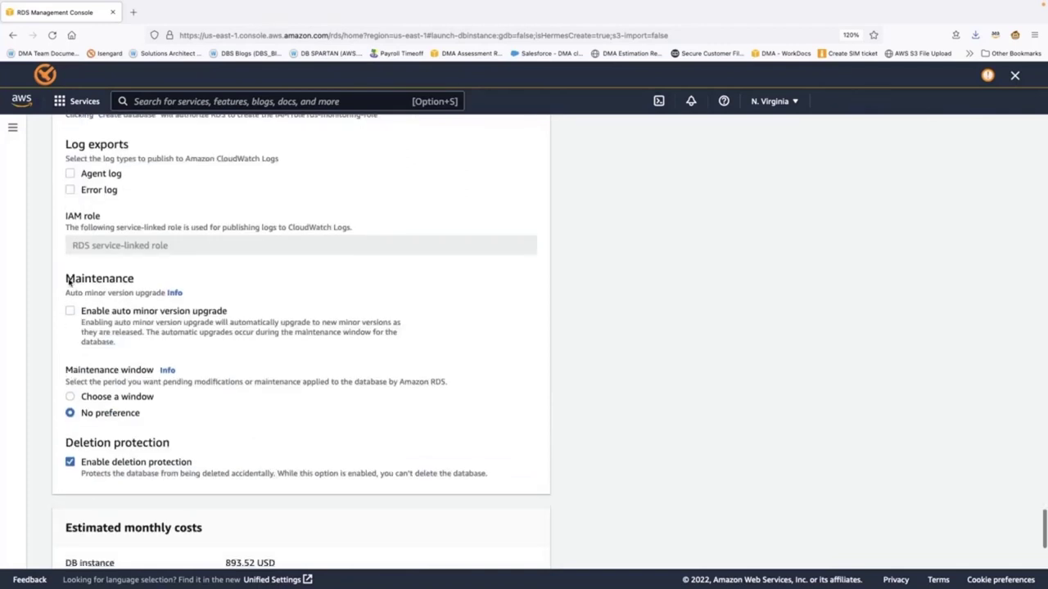
drag(69, 281, 140, 284)
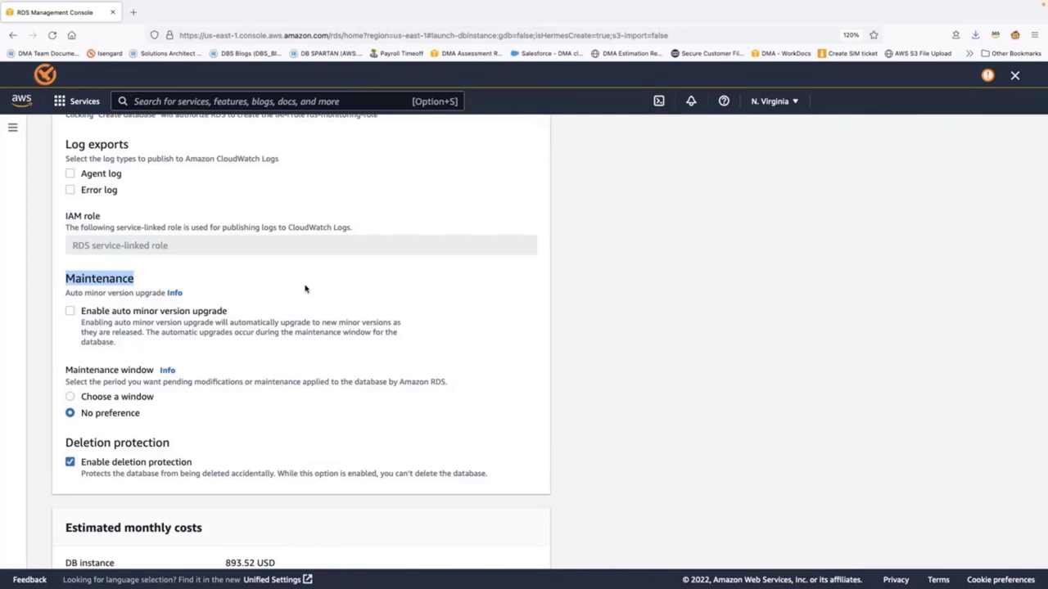
scroll(283, 347, down, 1)
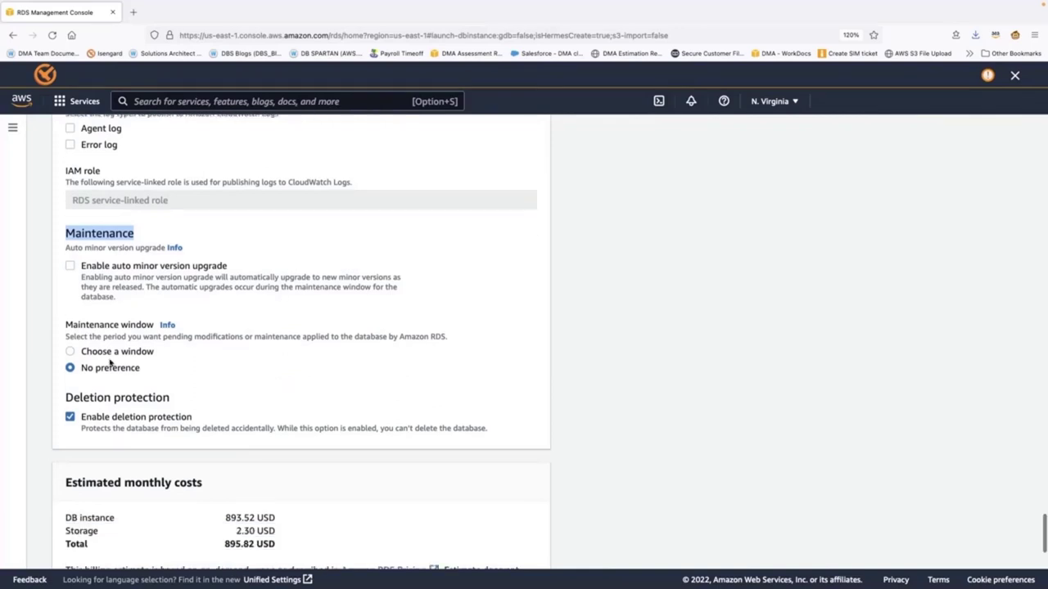
click(71, 351)
click(329, 351)
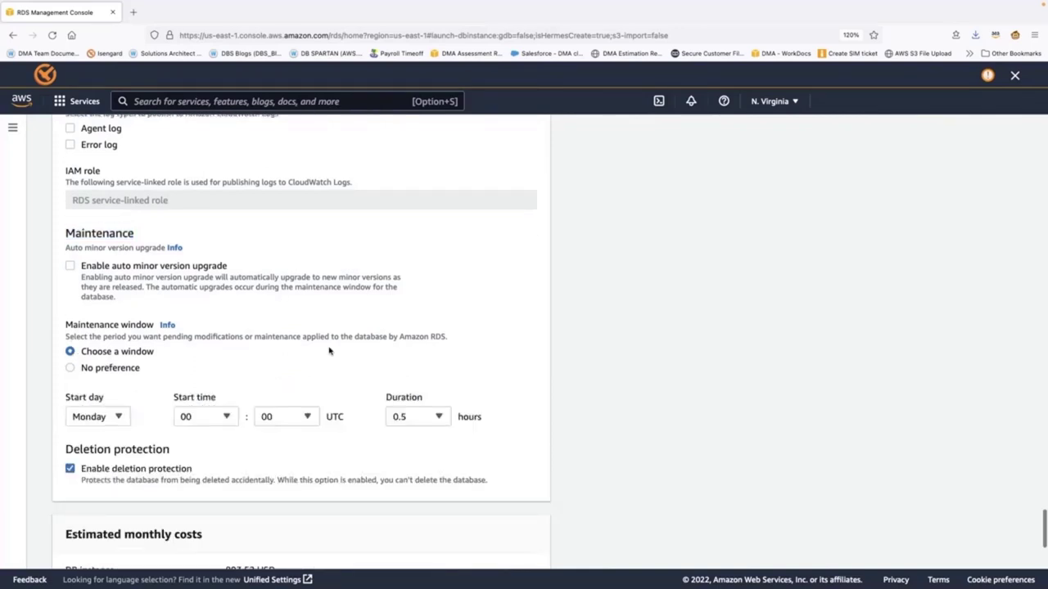
- Check the start day choices for the maintenance window without changing the selected day
scroll(329, 352, down, 1)
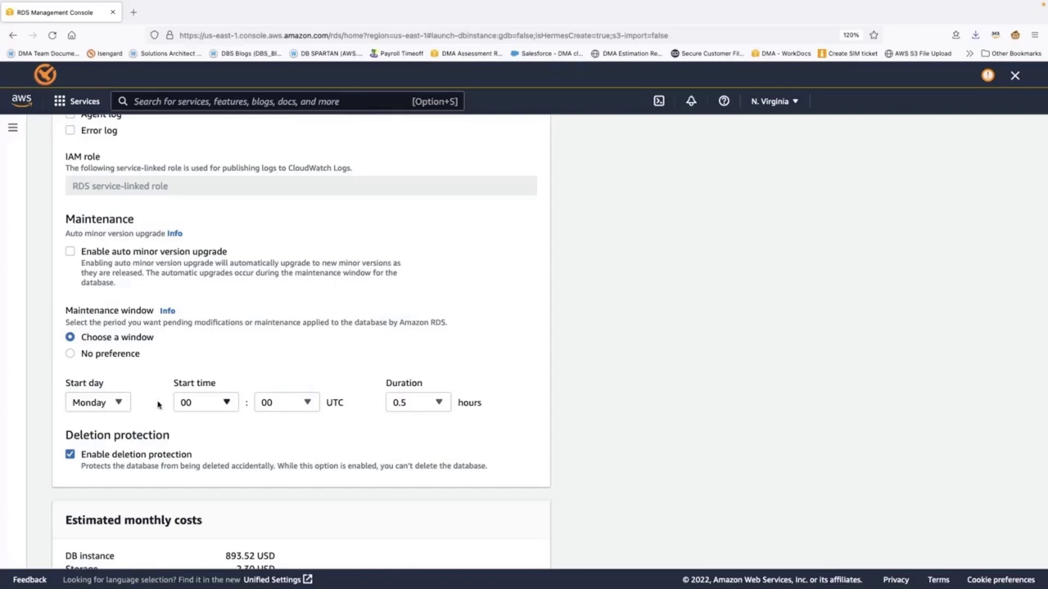
click(119, 403)
click(251, 349)
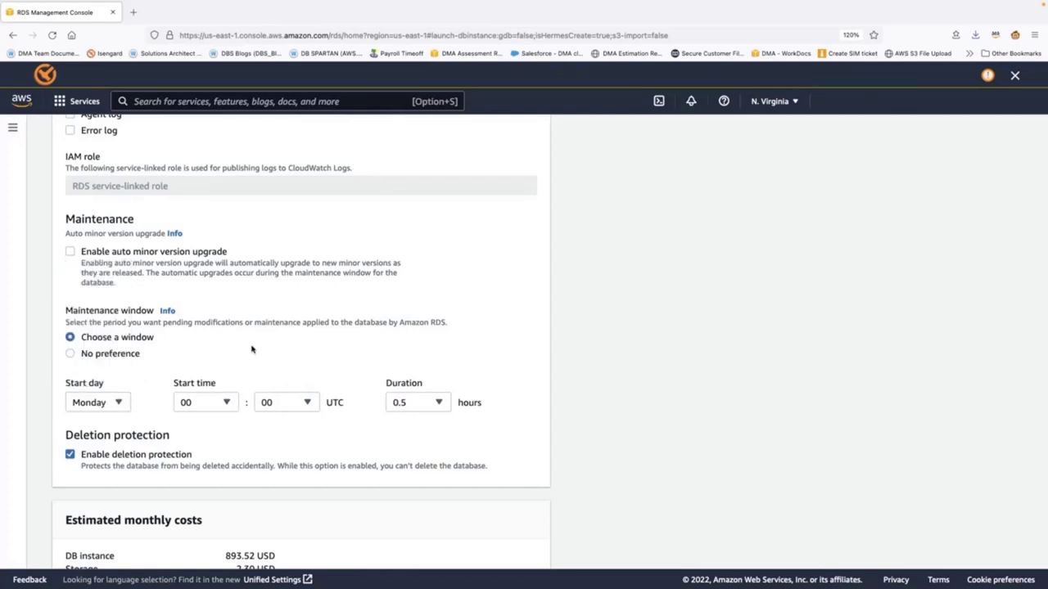